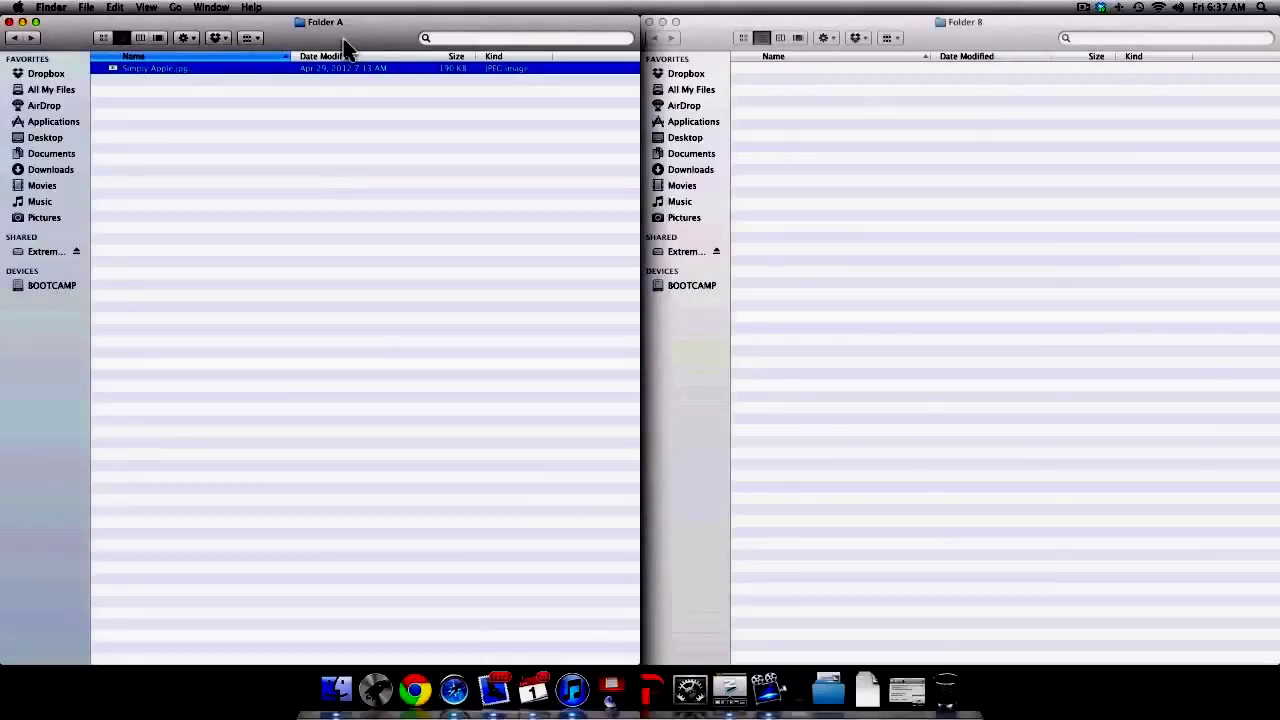
# Move Simply Apple.jpg from Folder A into Folder B, then drag it back to Folder A.
pyautogui.click(950, 48)
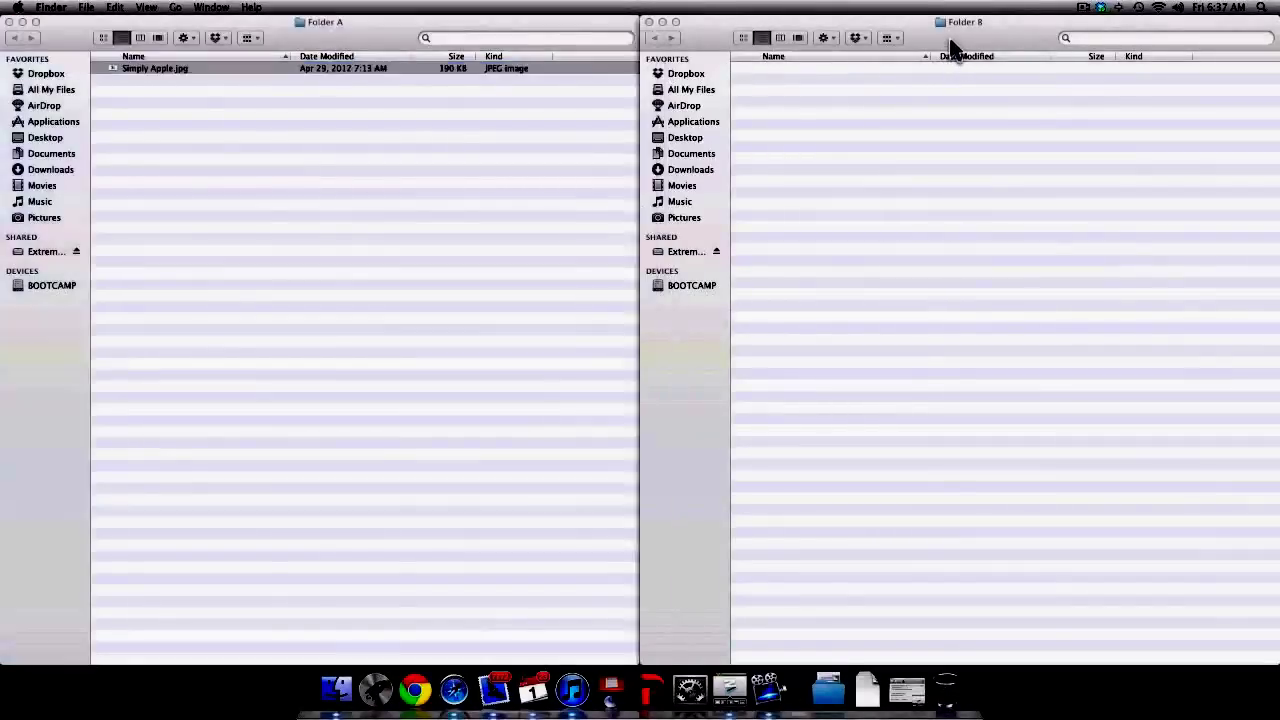
pyautogui.click(345, 28)
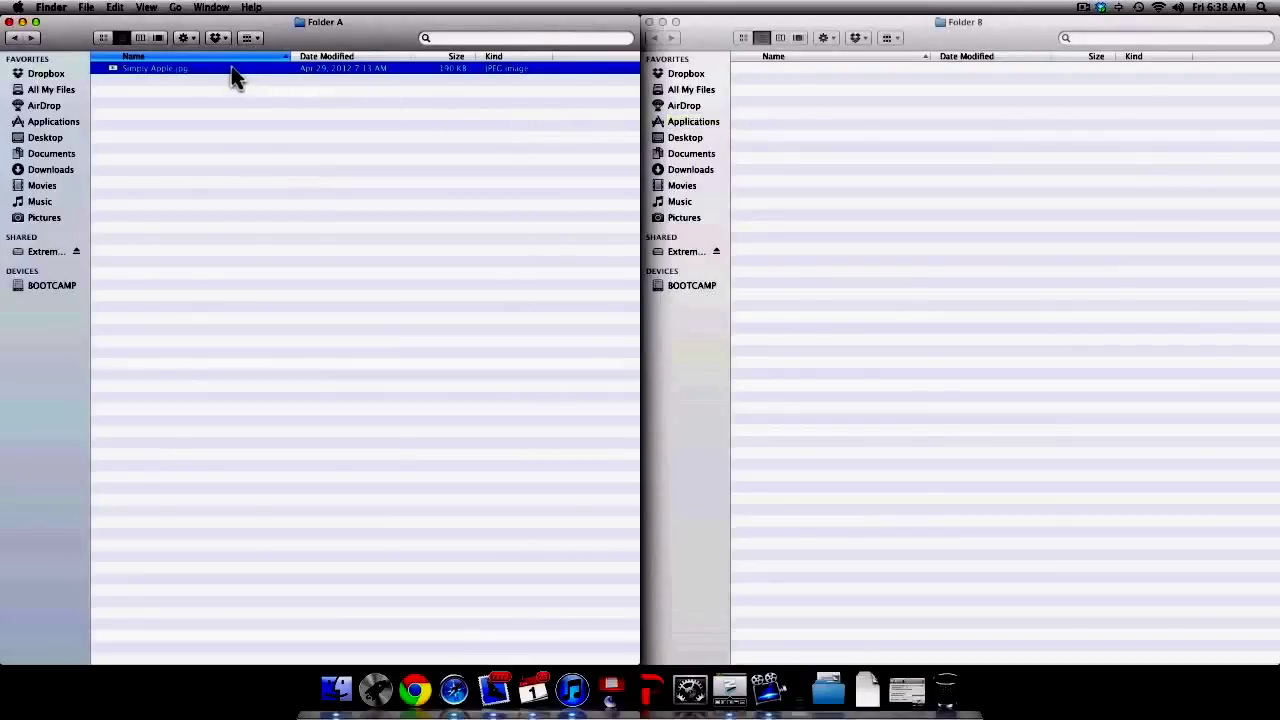
pyautogui.moveTo(233, 78); pyautogui.dragTo(929, 101)
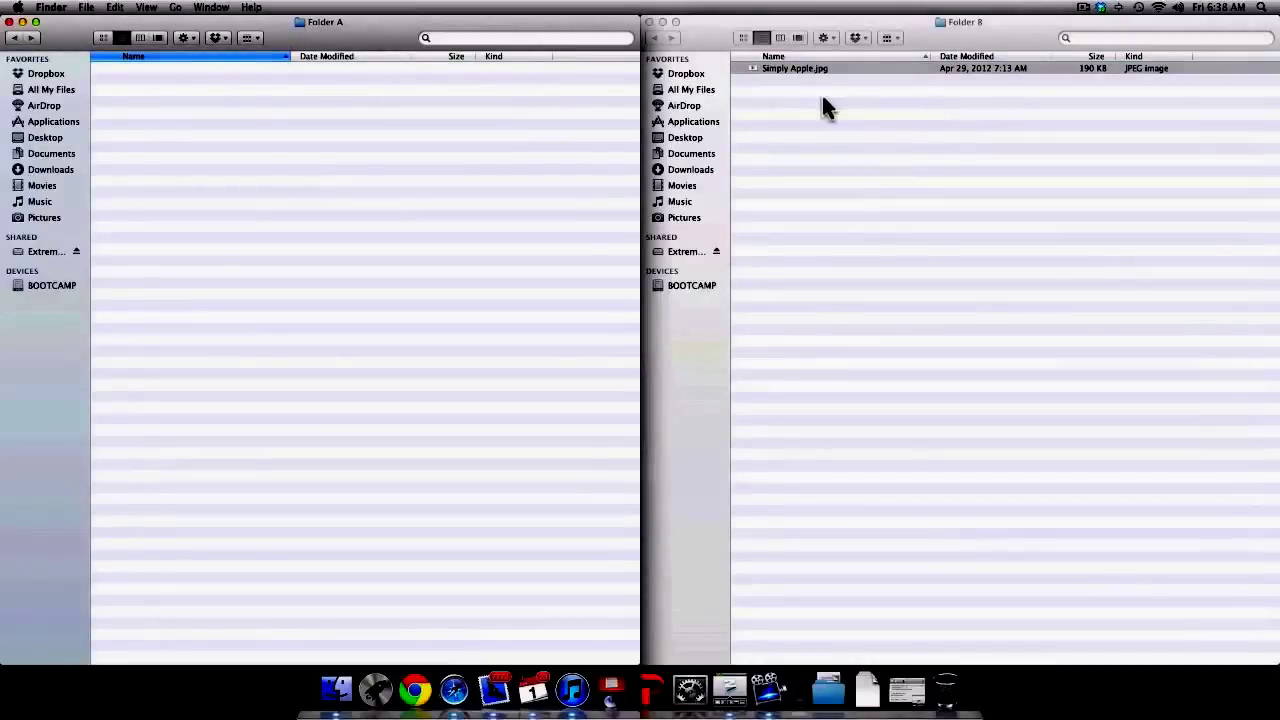
pyautogui.click(872, 70)
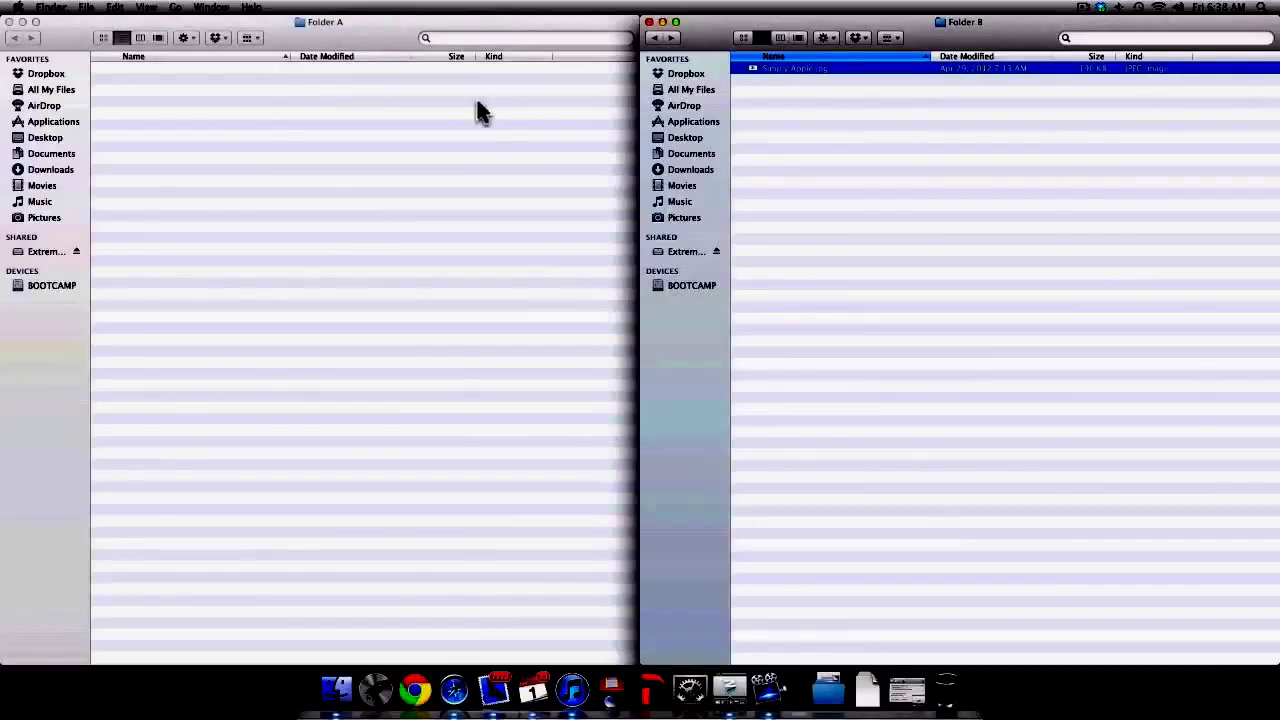
pyautogui.moveTo(887, 68); pyautogui.dragTo(310, 115)
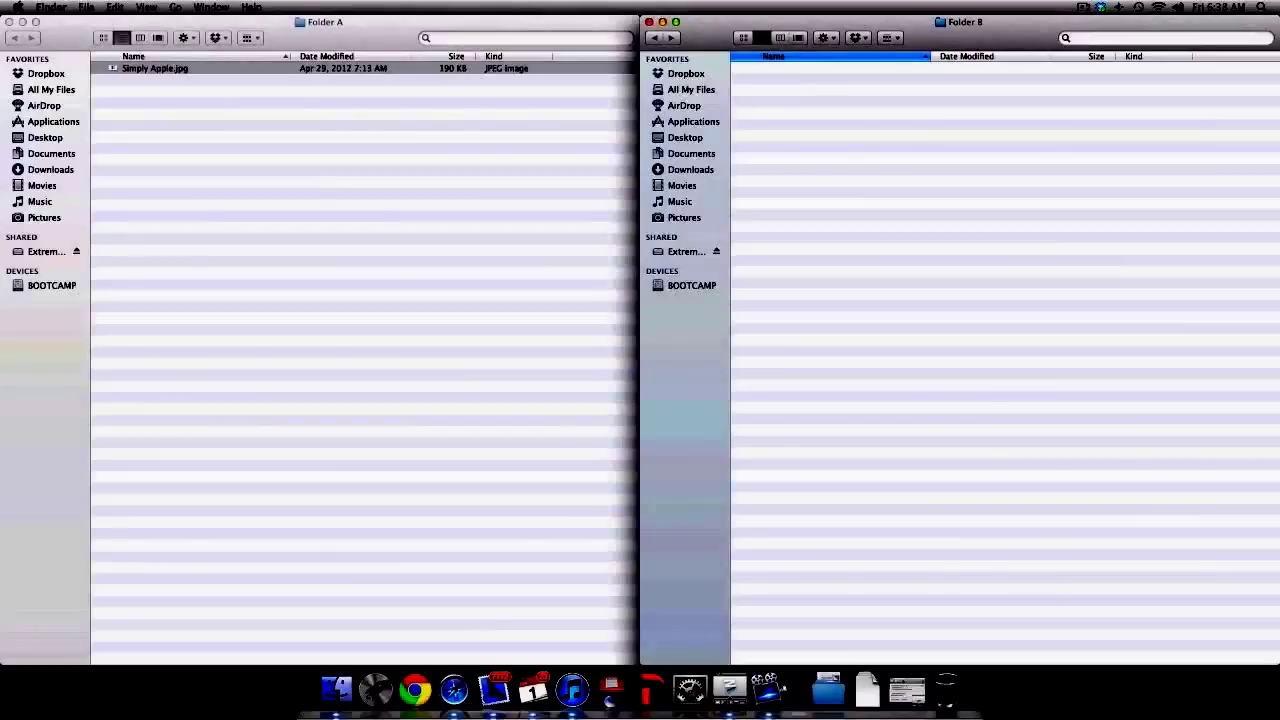
# Drag a copy of Simply Apple.jpg into Folder B, then throw that copy in the Trash.
pyautogui.click(268, 75)
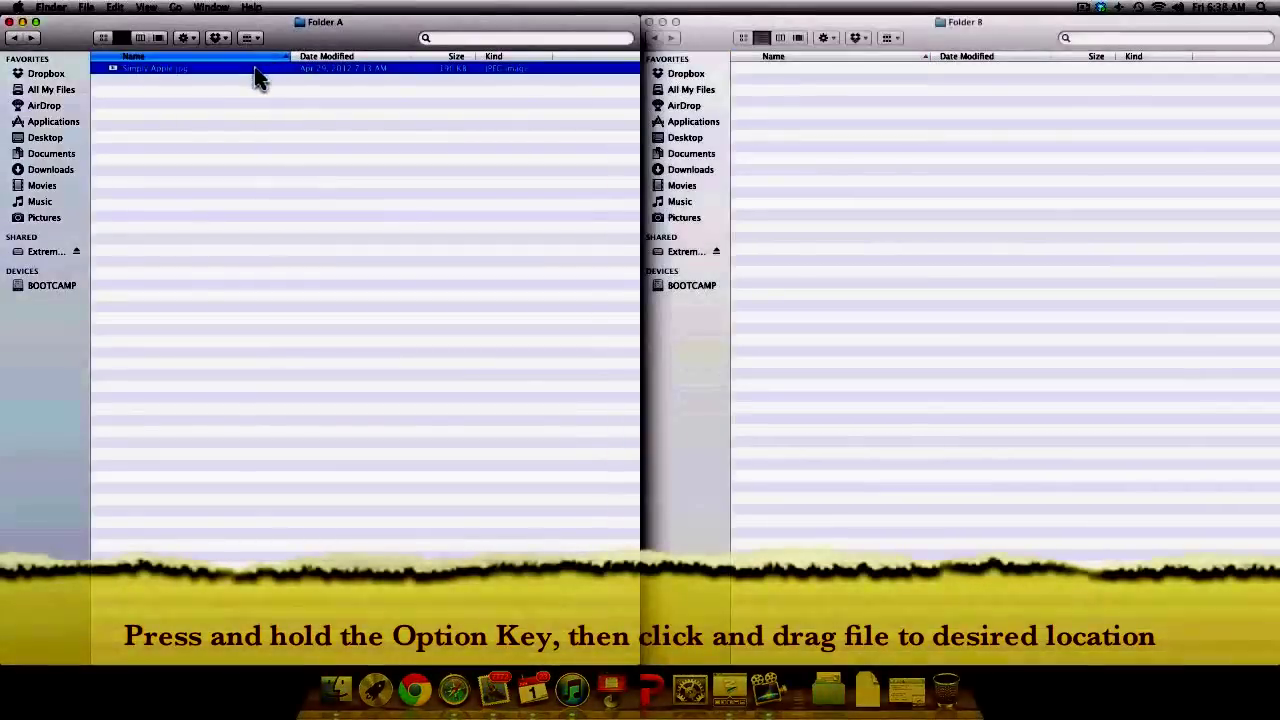
pyautogui.moveTo(255, 78); pyautogui.dragTo(889, 127)
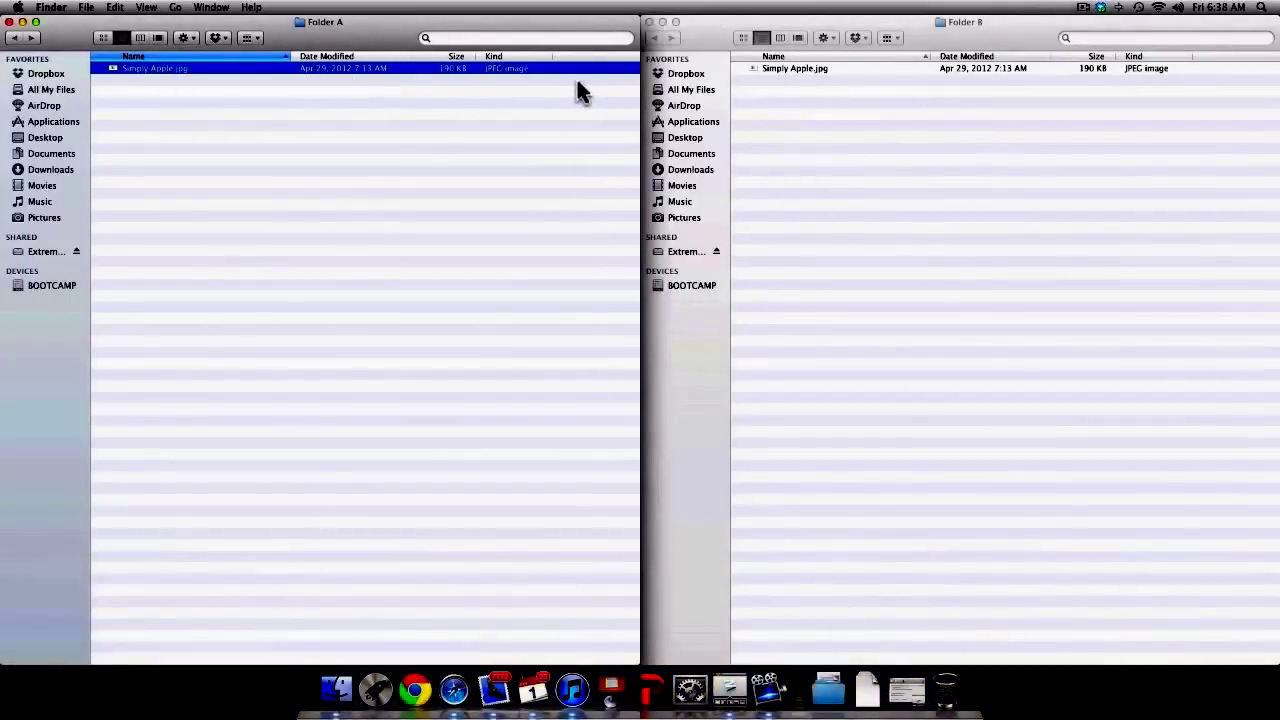
pyautogui.click(806, 76)
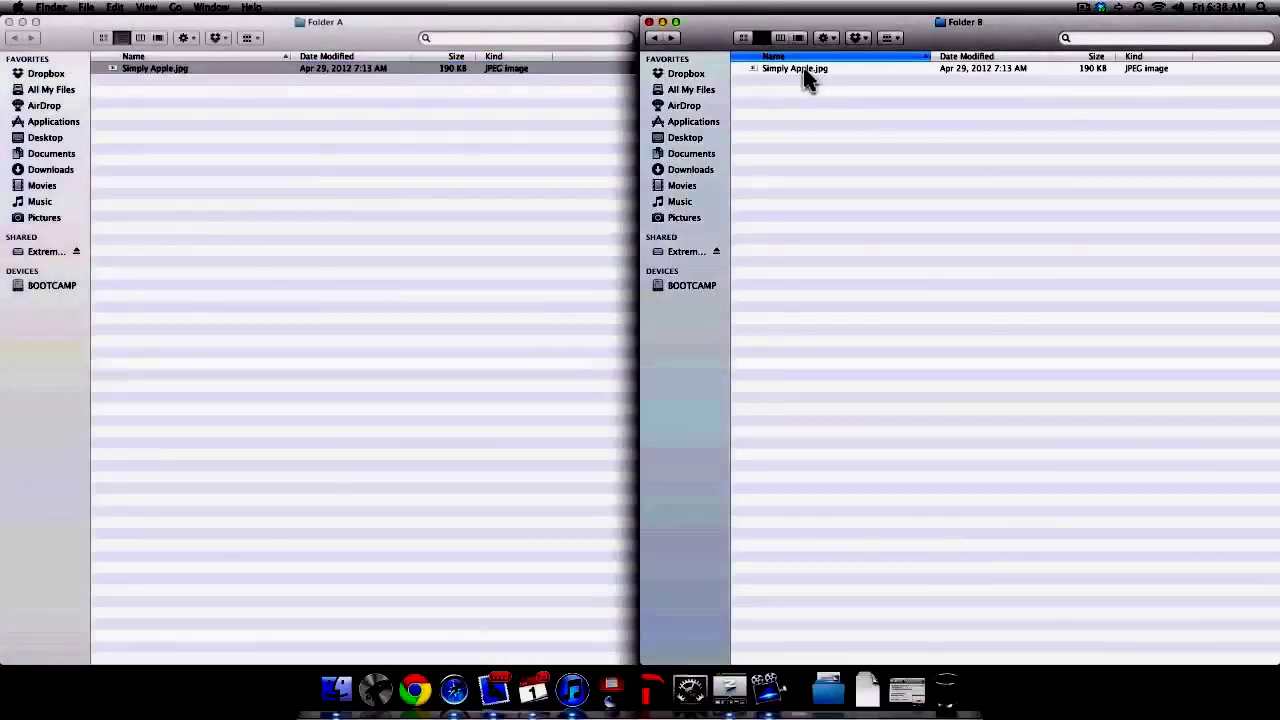
pyautogui.click(806, 70)
pyautogui.moveTo(806, 78); pyautogui.dragTo(946, 678)
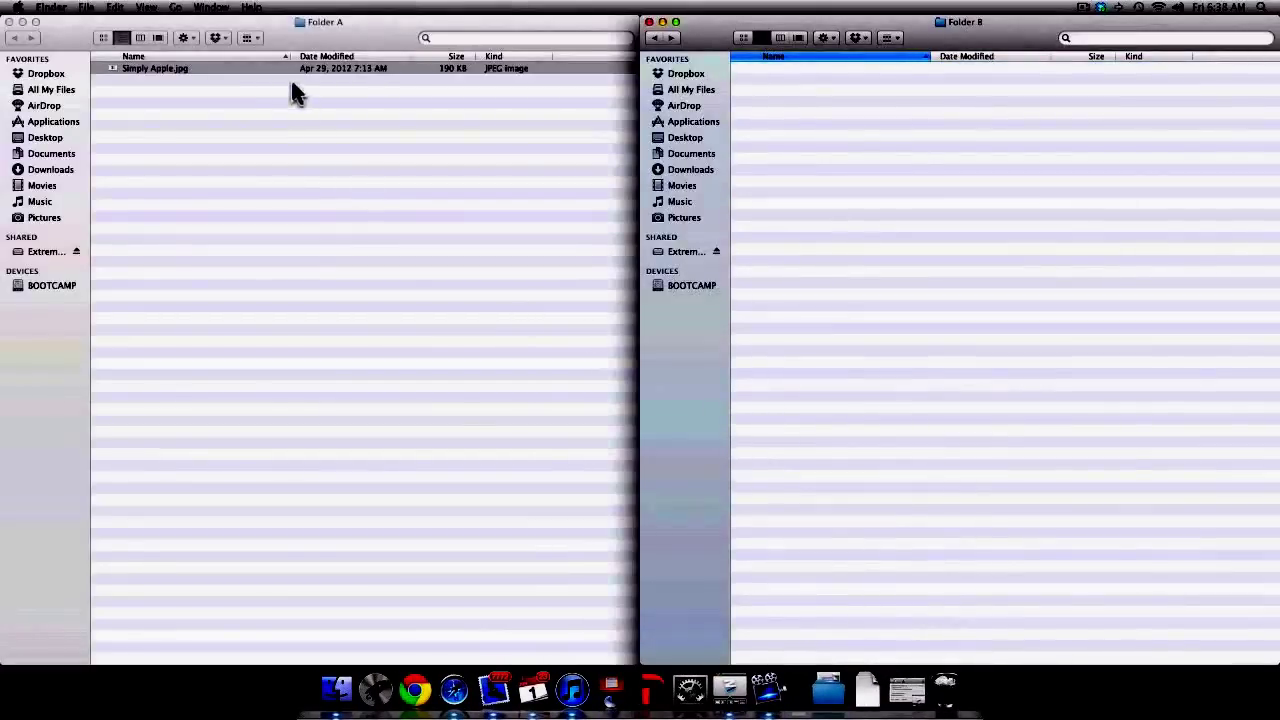
# Copy Simply Apple.jpg from its context menu, paste it into Folder B, then trash it.
pyautogui.click(332, 46)
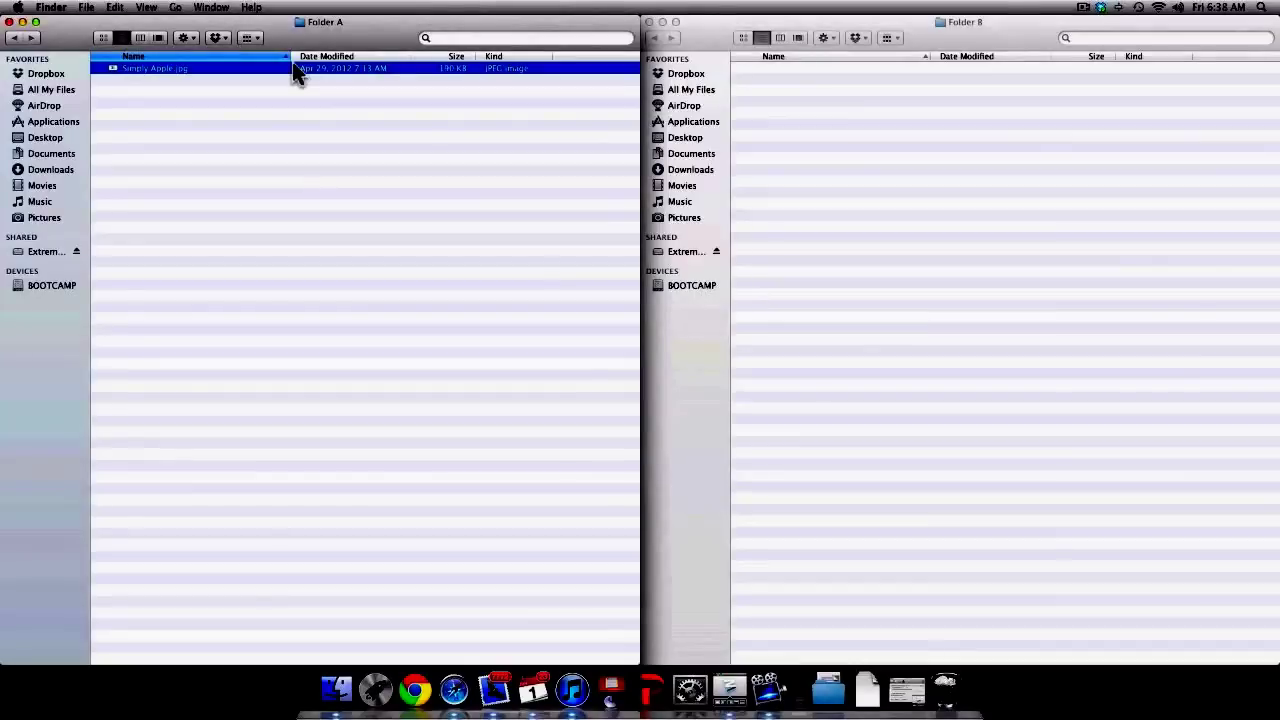
pyautogui.rightClick(241, 78)
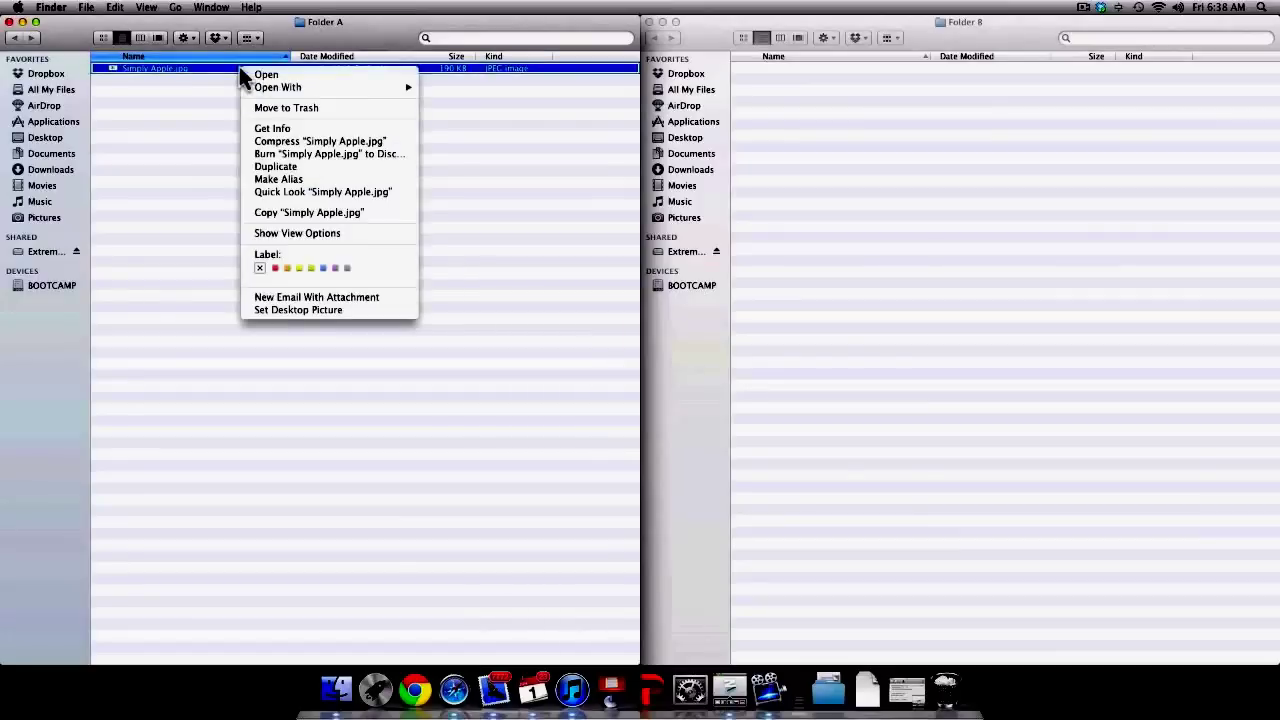
pyautogui.click(300, 215)
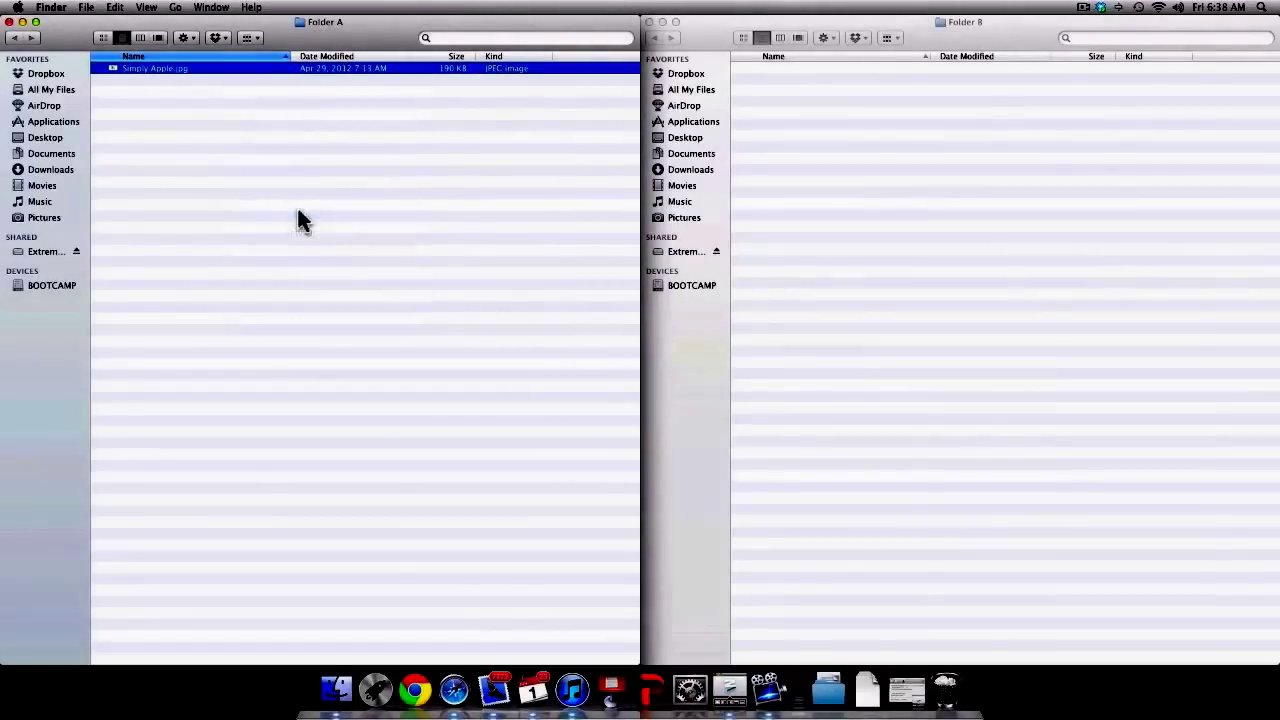
pyautogui.click(943, 42)
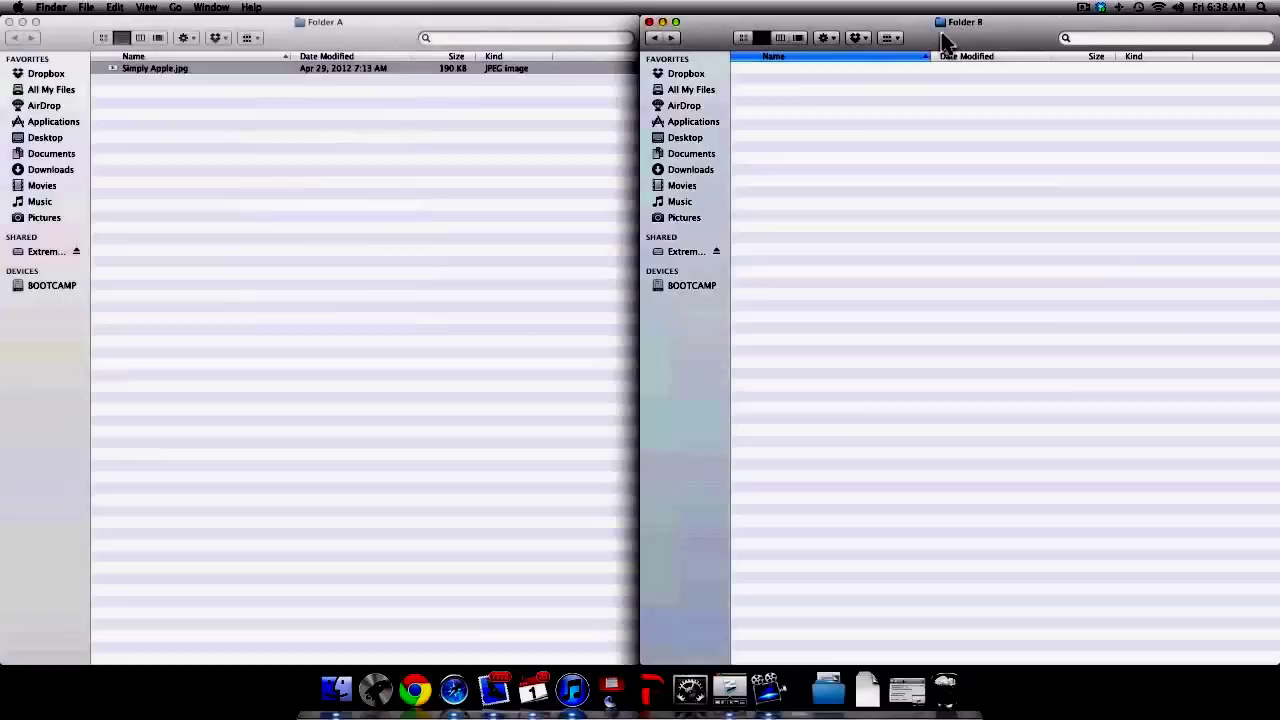
pyautogui.rightClick(877, 130)
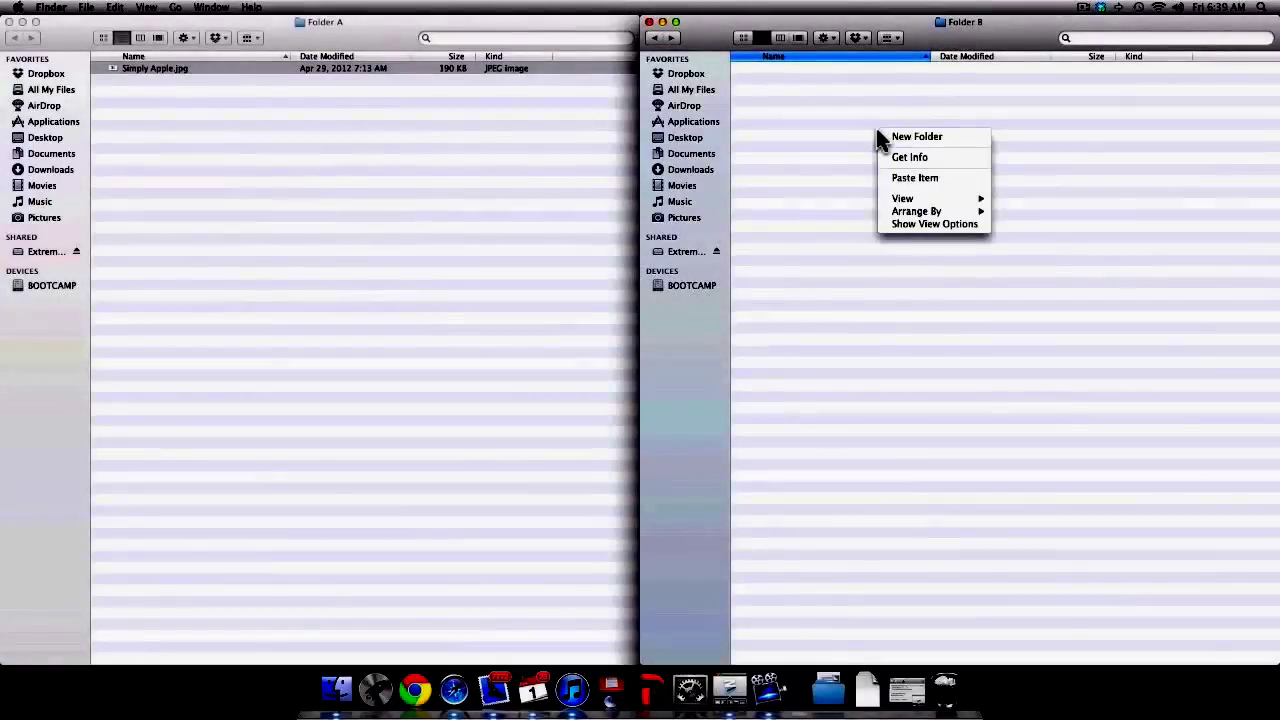
pyautogui.click(910, 179)
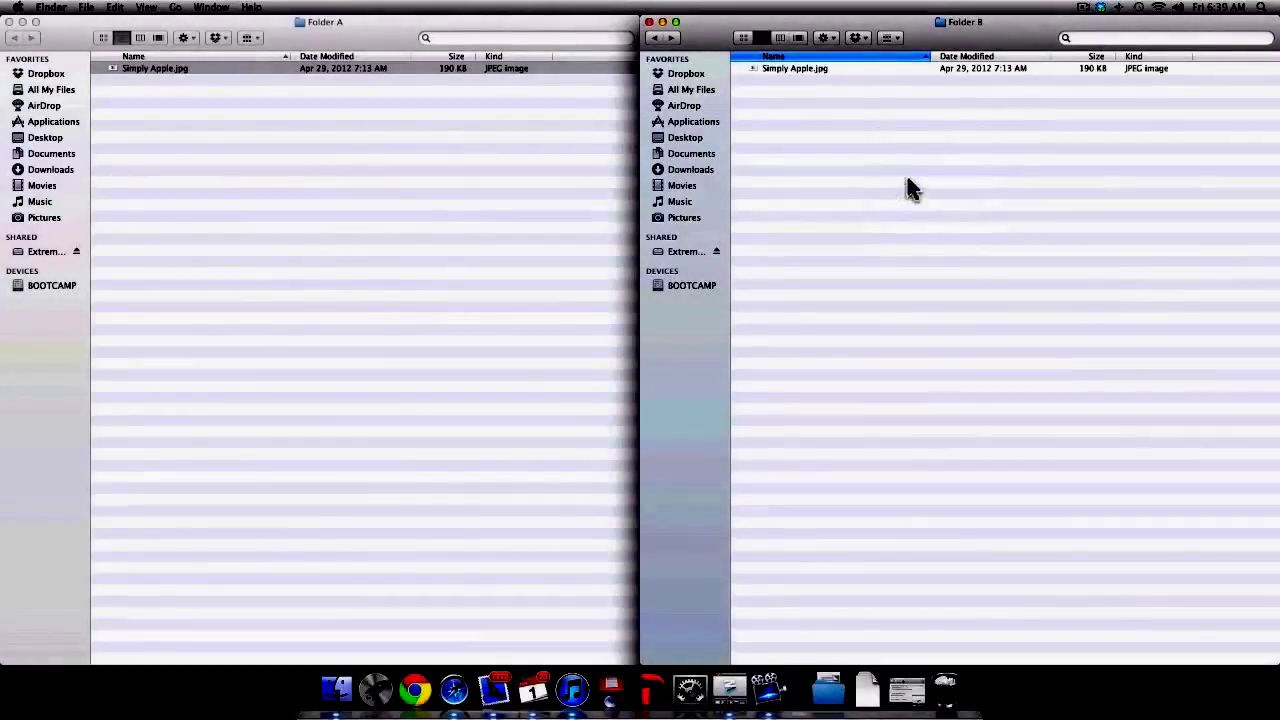
pyautogui.click(816, 68)
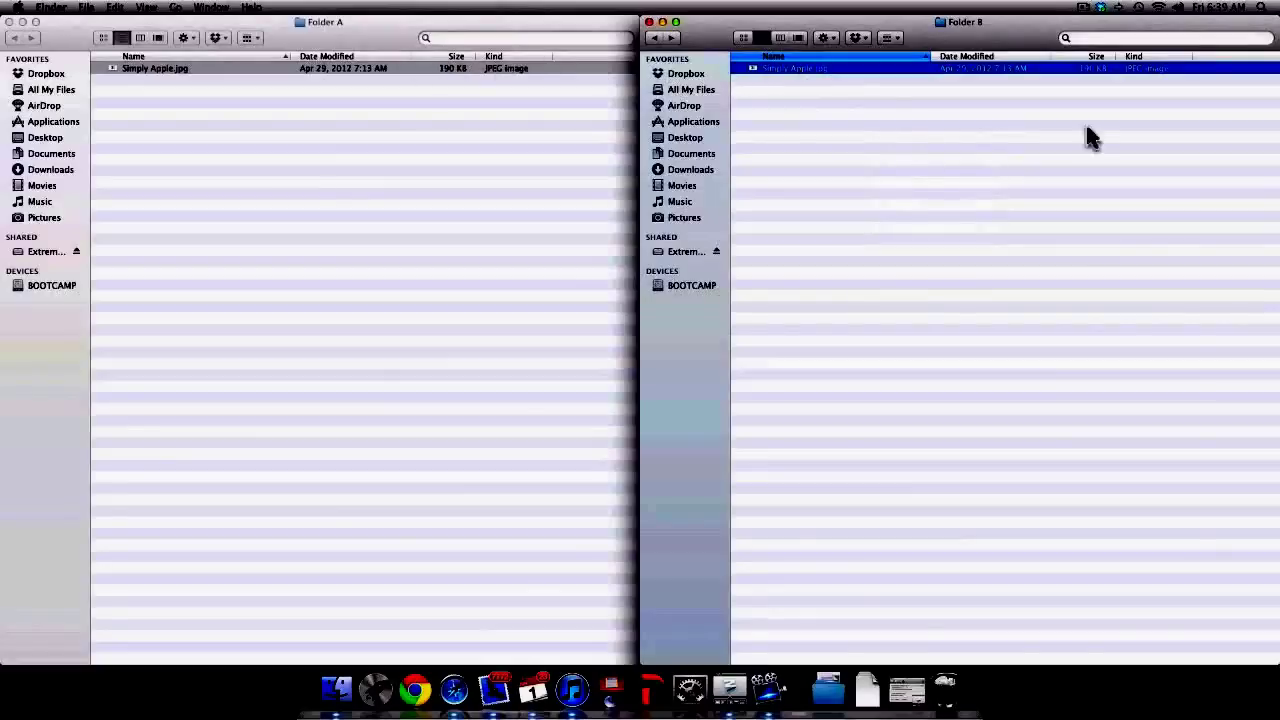
pyautogui.moveTo(897, 70); pyautogui.dragTo(950, 688)
# Paste Simply Apple.jpg into Folder B with Command+V and trash the pasted copy.
pyautogui.click(405, 219)
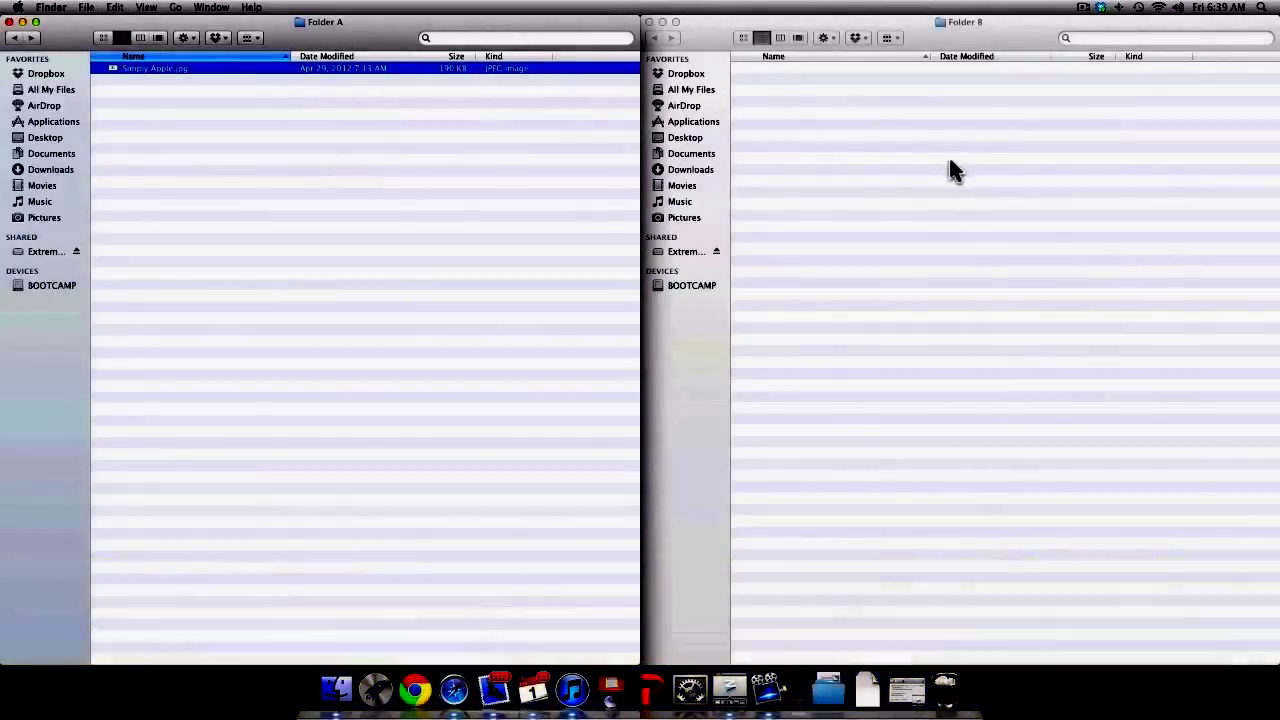
pyautogui.click(942, 44)
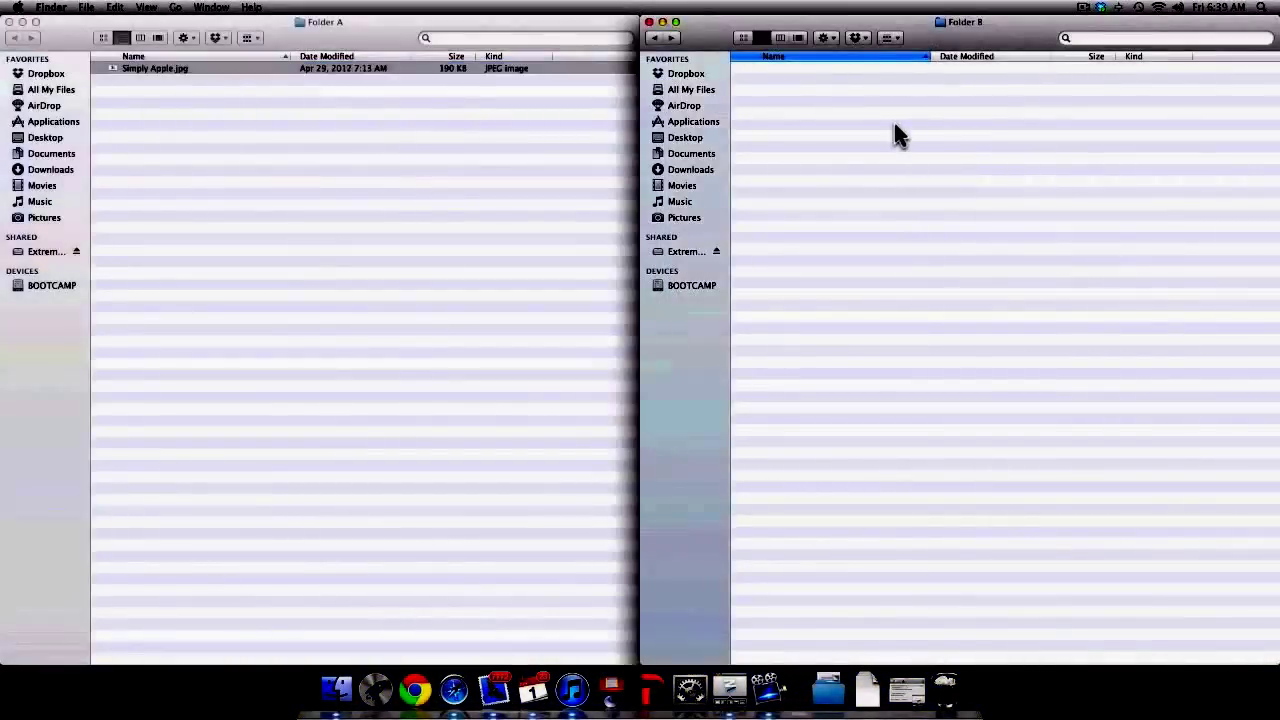
pyautogui.press('super+v')
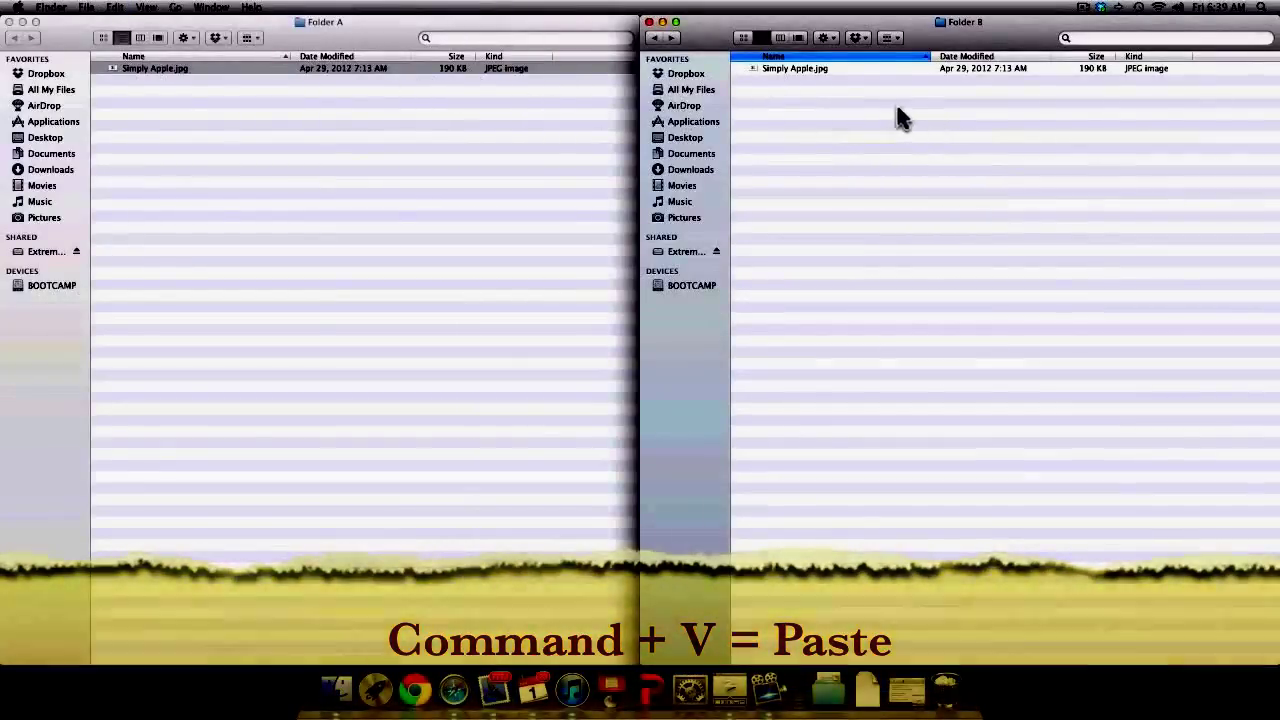
pyautogui.moveTo(809, 74); pyautogui.dragTo(945, 680)
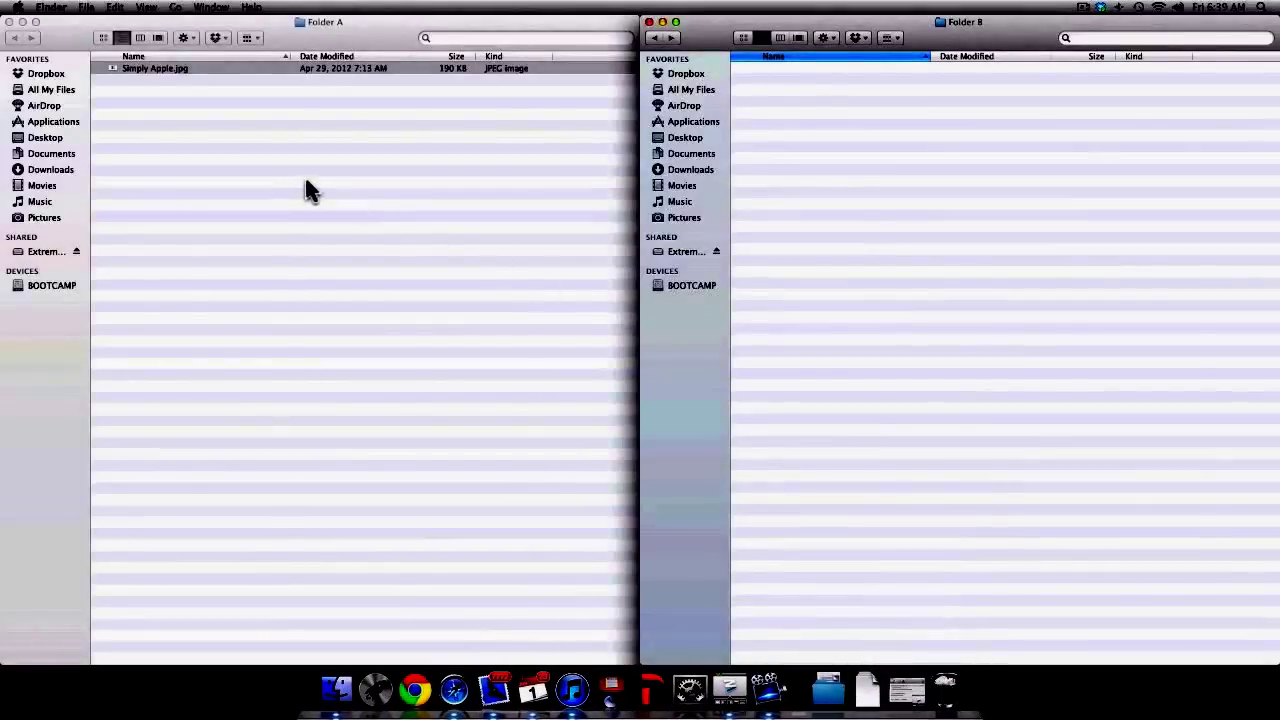
# Copy Simply Apple.jpg in Folder A and paste it into Folder B using the Edit menu.
pyautogui.click(305, 173)
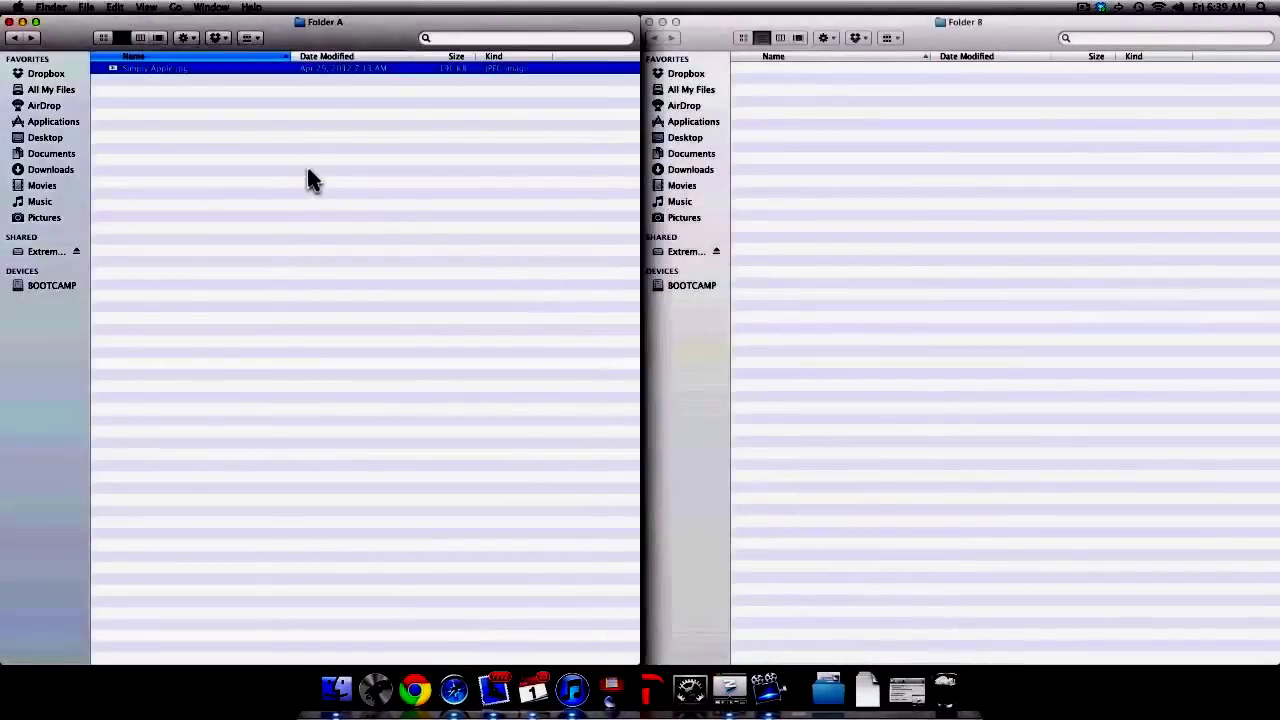
pyautogui.click(120, 9)
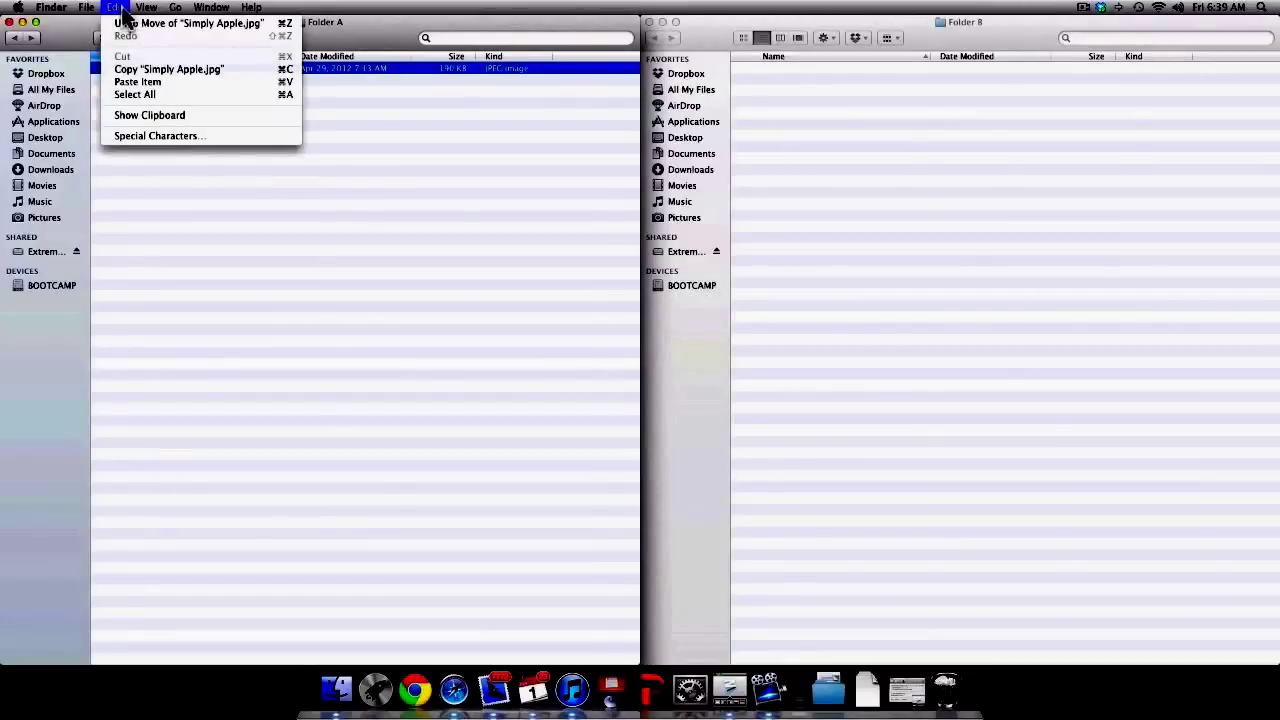
pyautogui.click(131, 69)
pyautogui.click(897, 191)
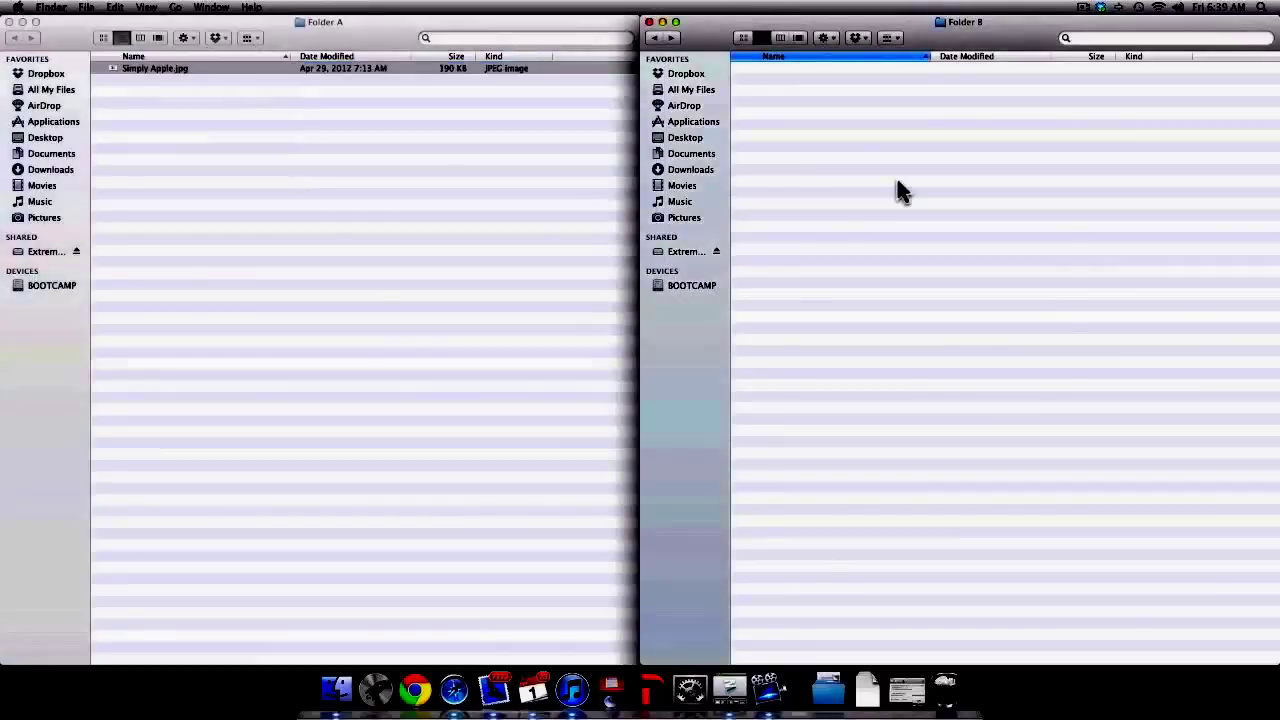
pyautogui.click(115, 7)
pyautogui.click(135, 86)
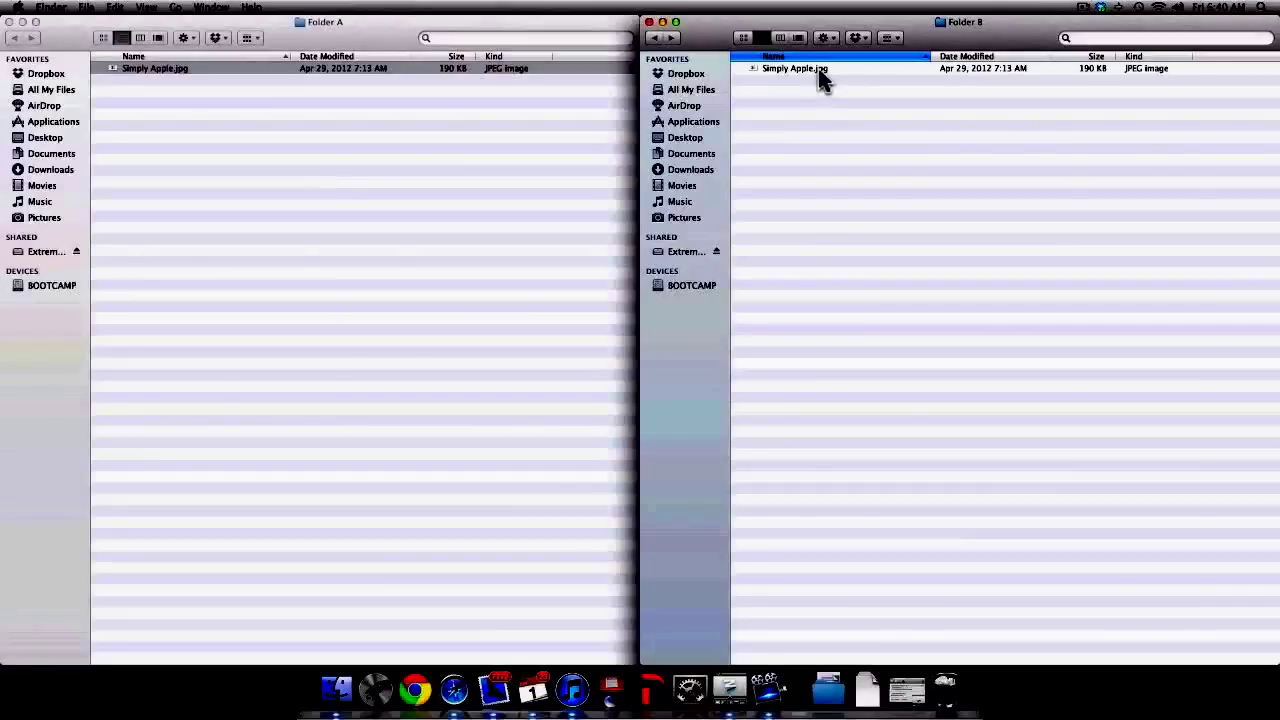
# Duplicate Simply Apple.jpg three times via the context menu, the File menu and Command+D.
pyautogui.click(818, 72)
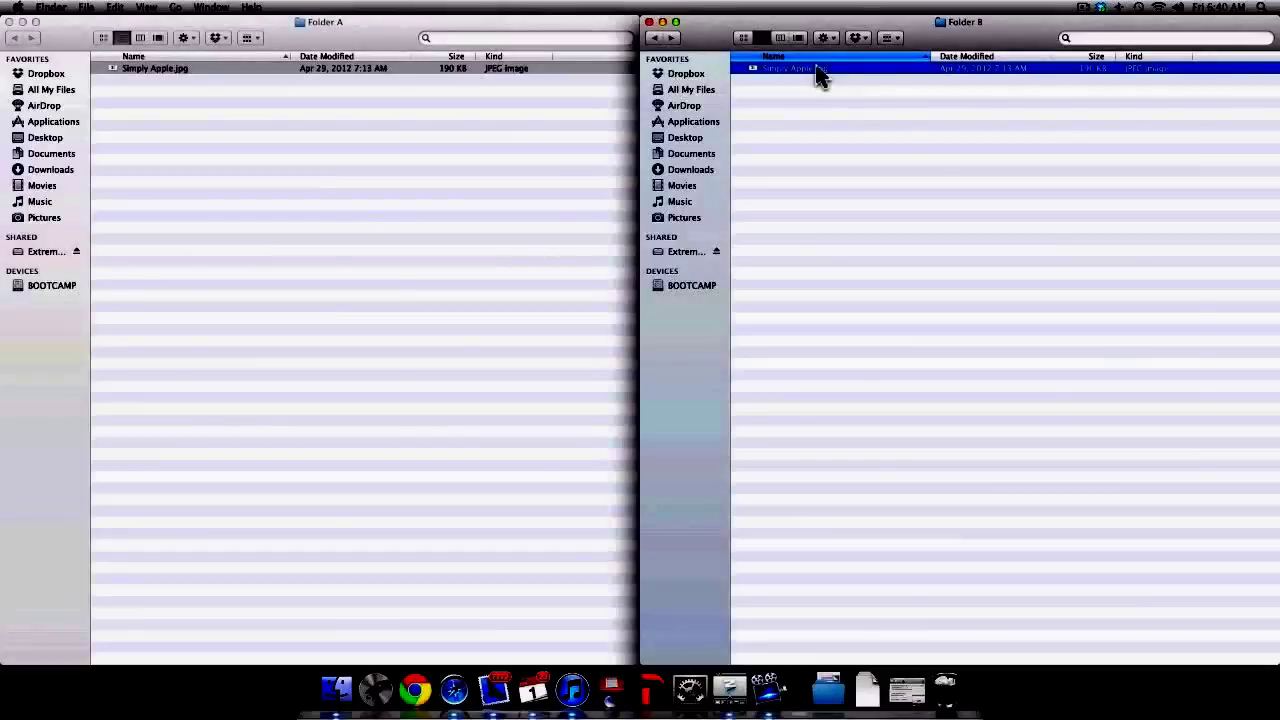
pyautogui.rightClick(817, 72)
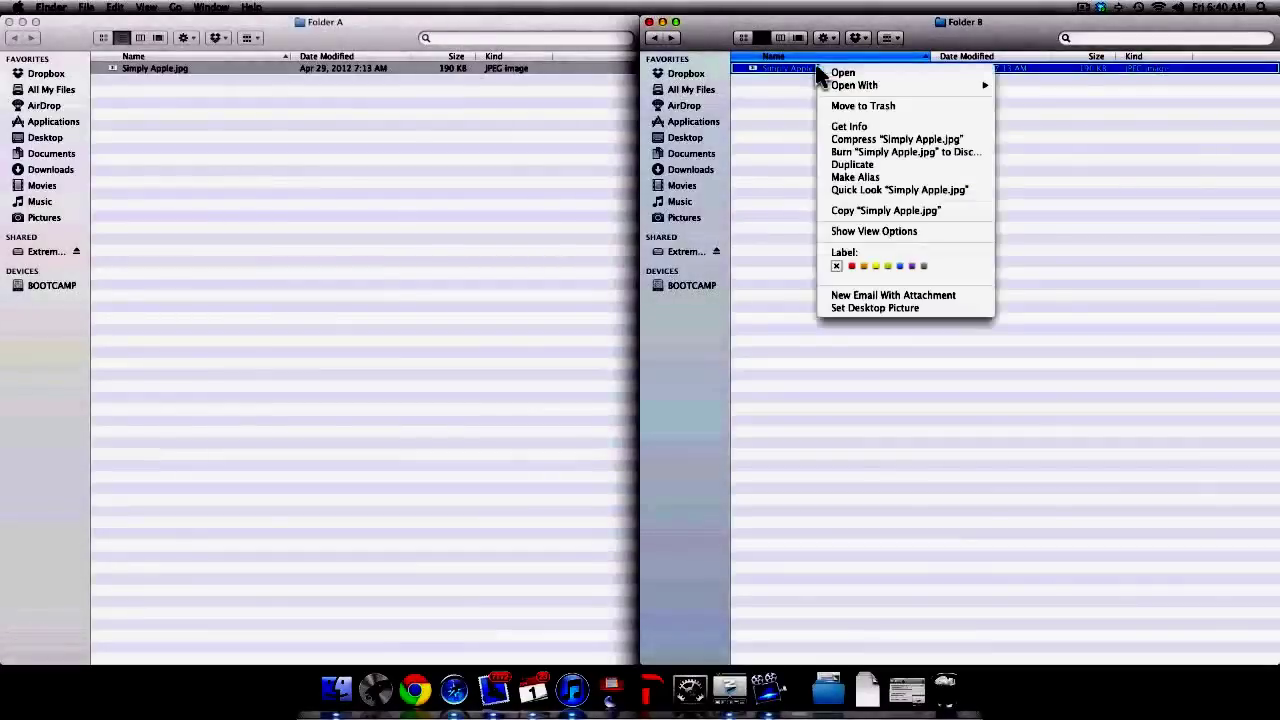
pyautogui.click(858, 164)
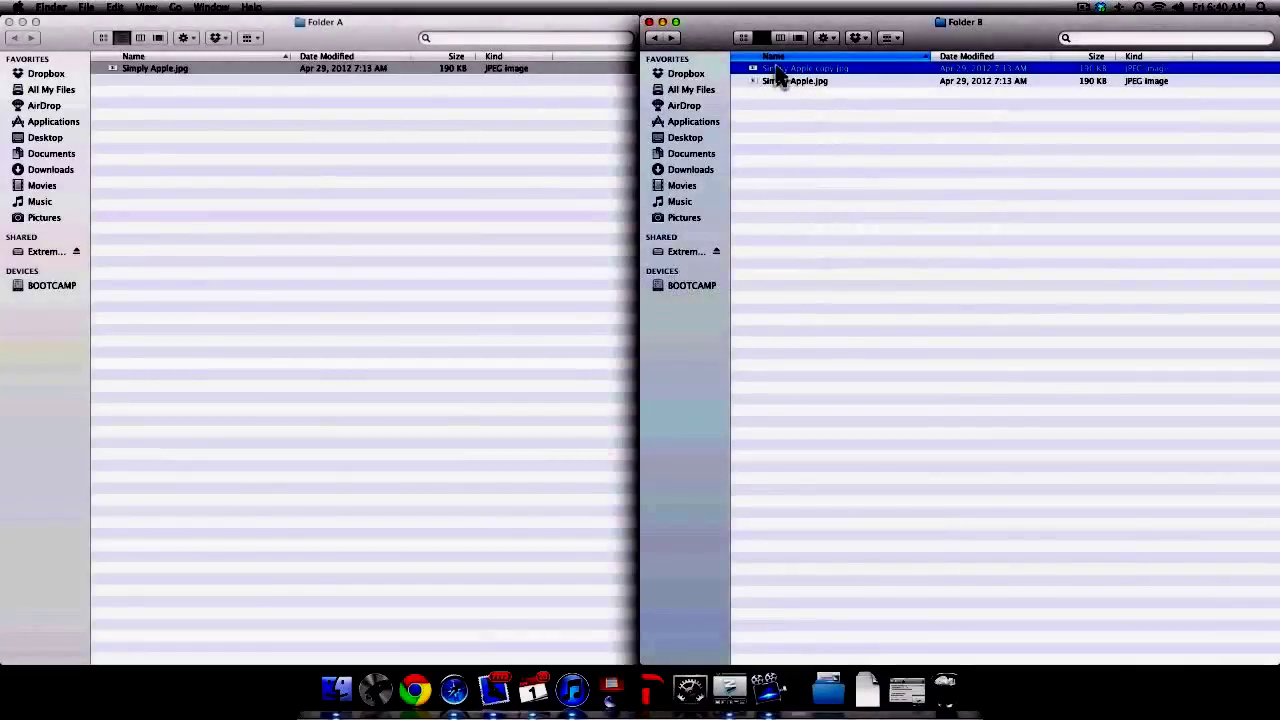
pyautogui.click(828, 84)
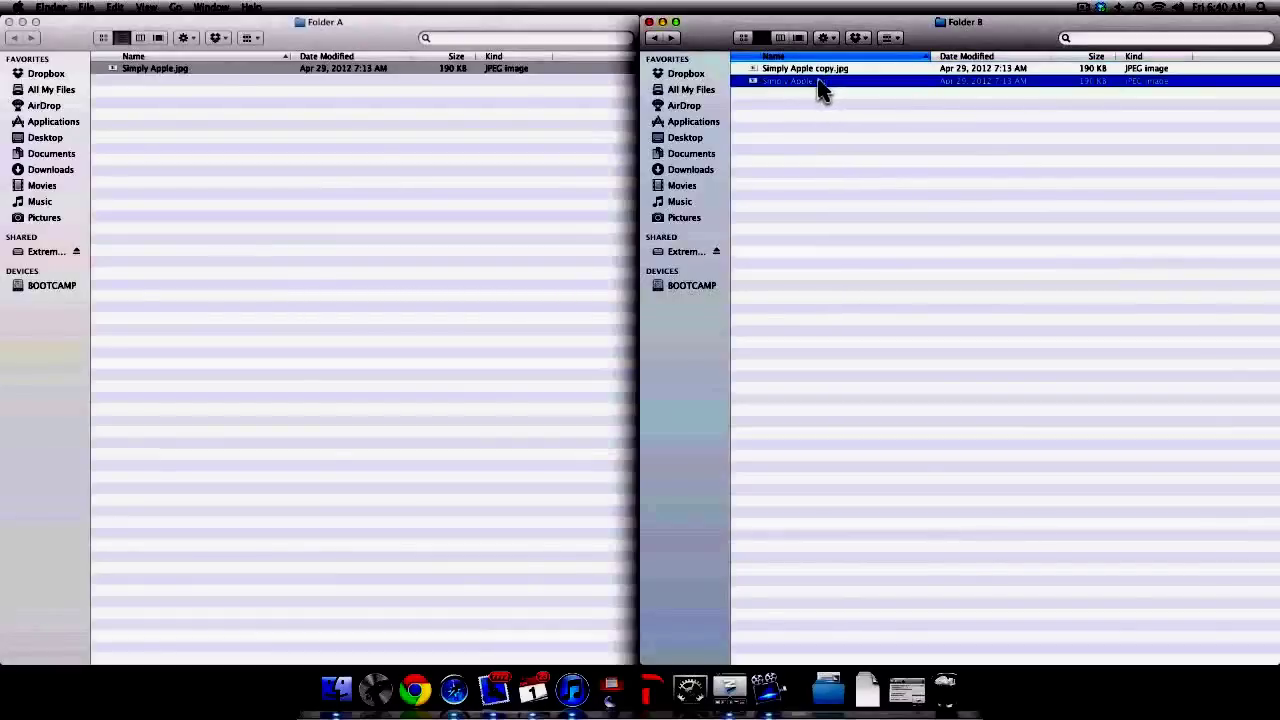
pyautogui.click(85, 8)
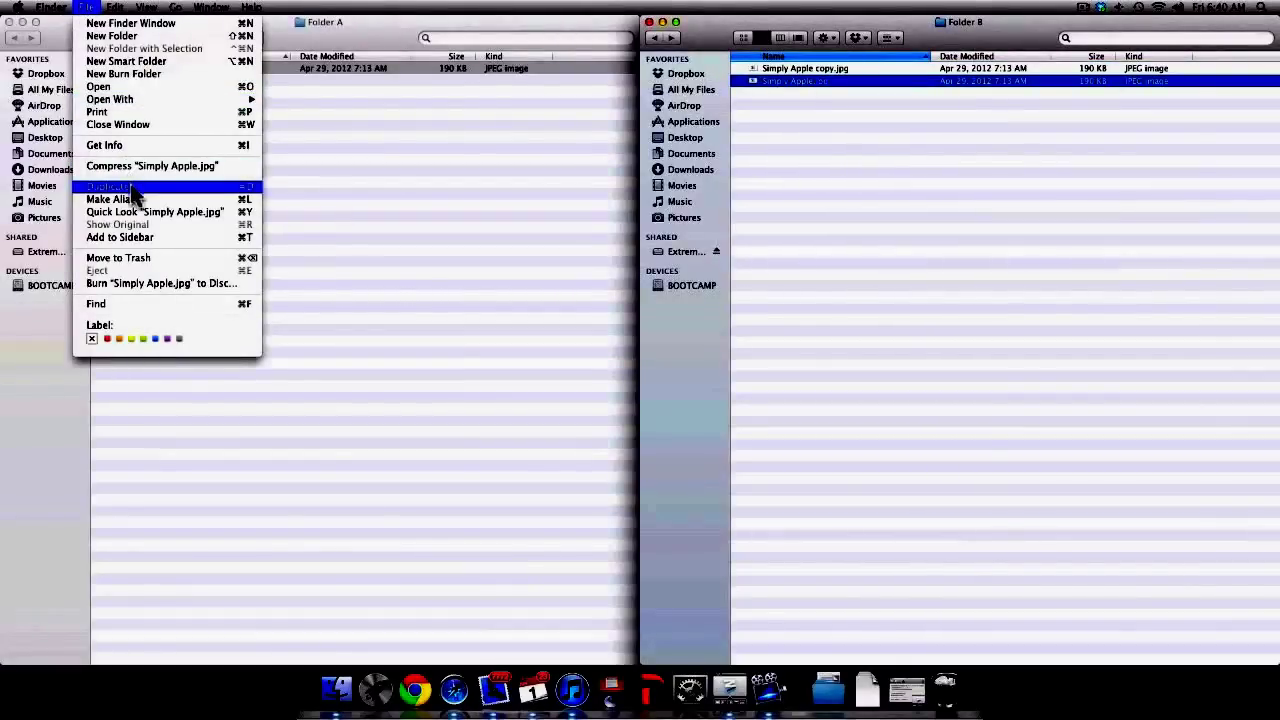
pyautogui.click(139, 188)
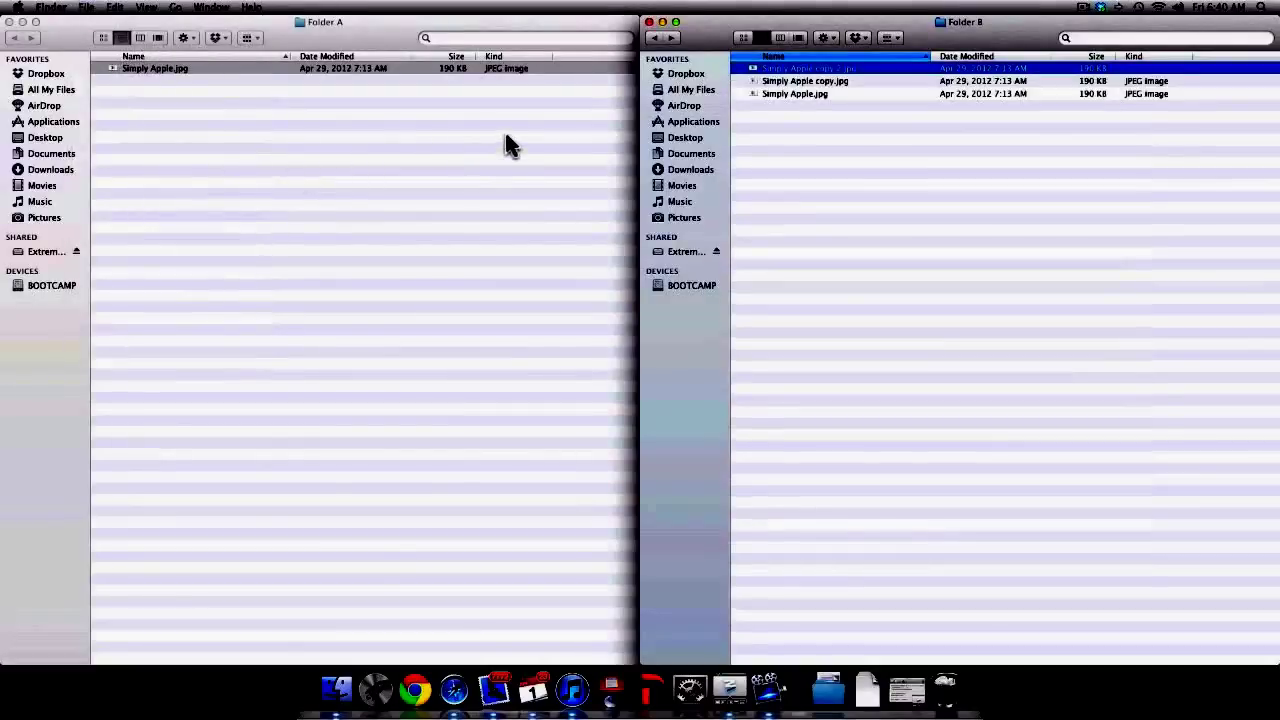
pyautogui.click(786, 95)
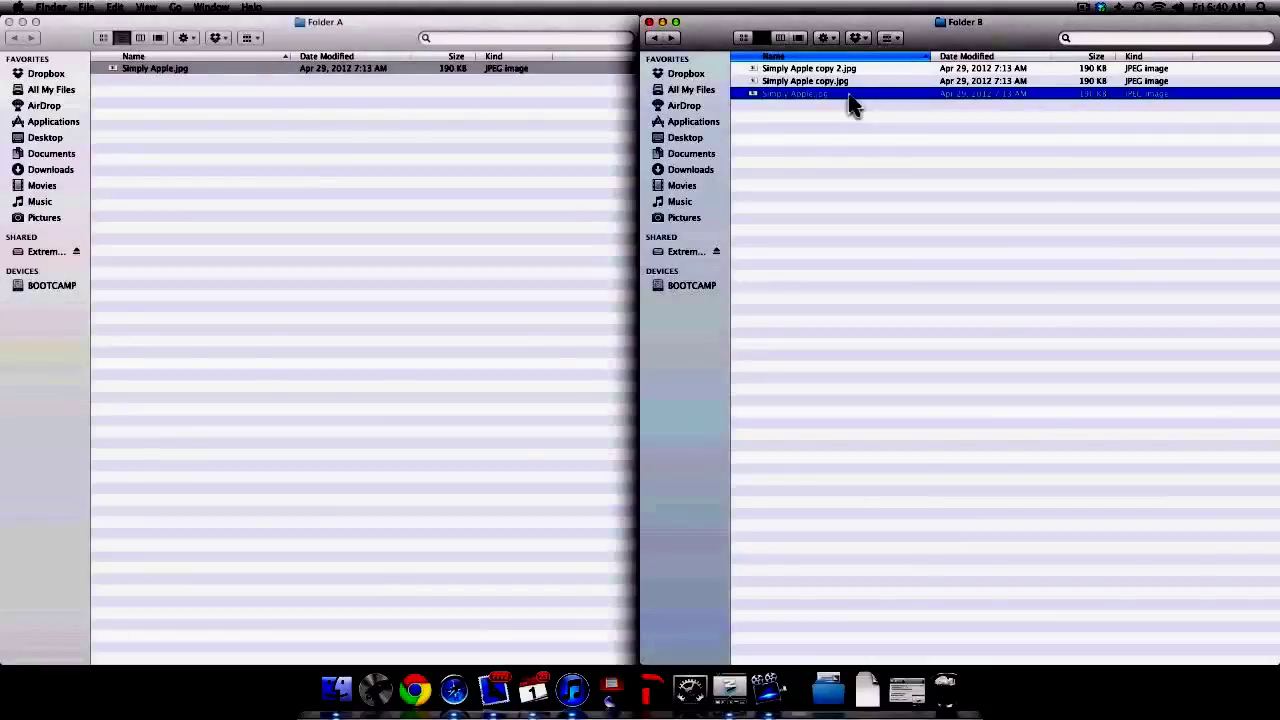
pyautogui.press('super+d')
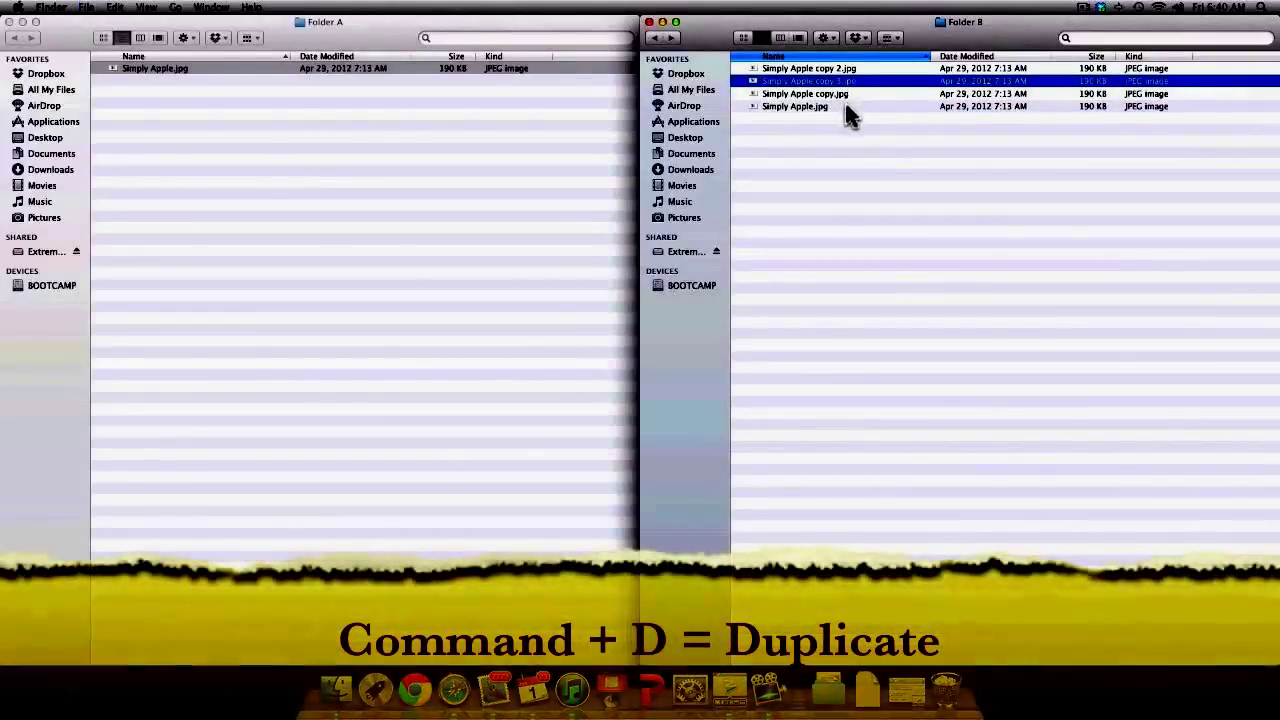
# Preview Simply Apple.jpg in Quick Look.
pyautogui.click(851, 138)
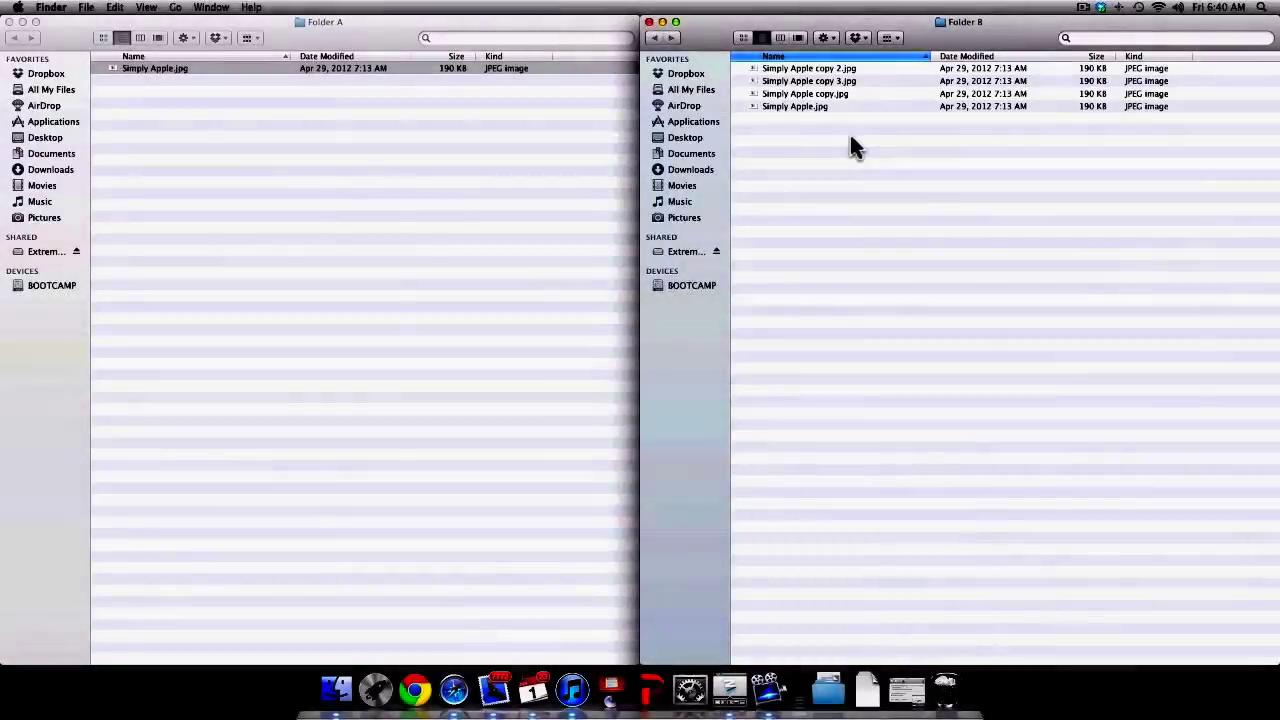
pyautogui.click(805, 107)
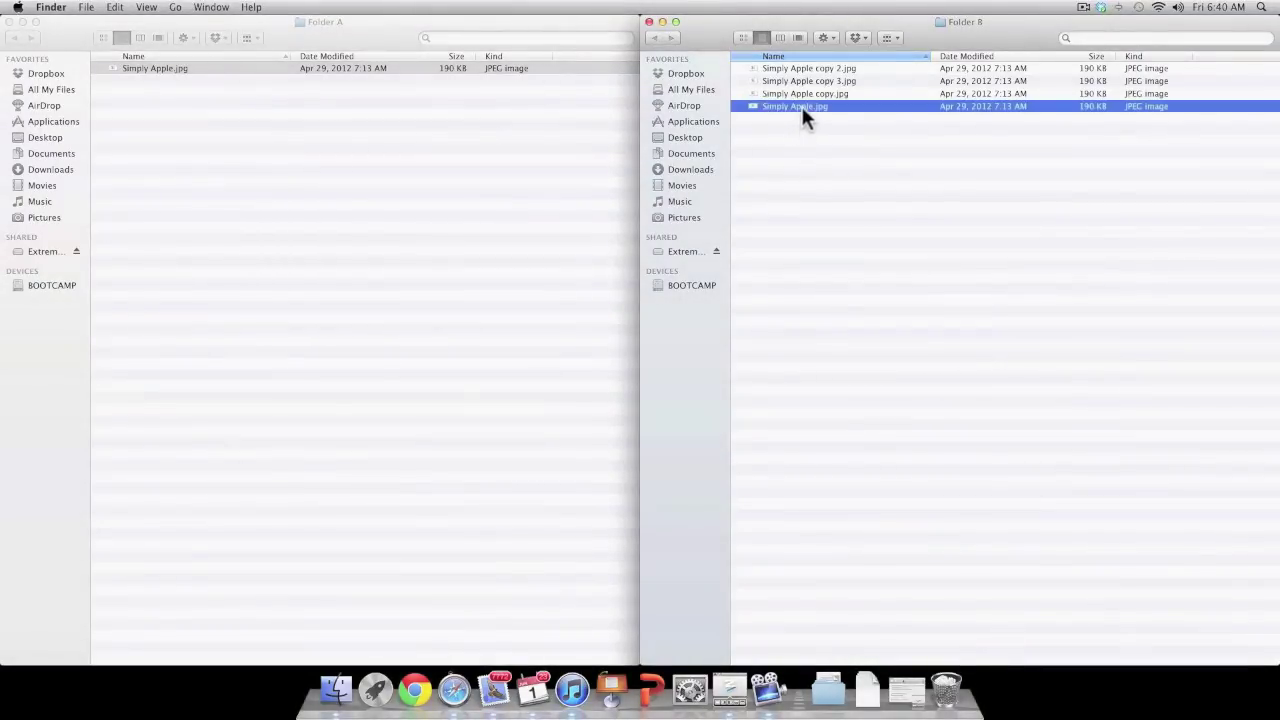
pyautogui.press('space')
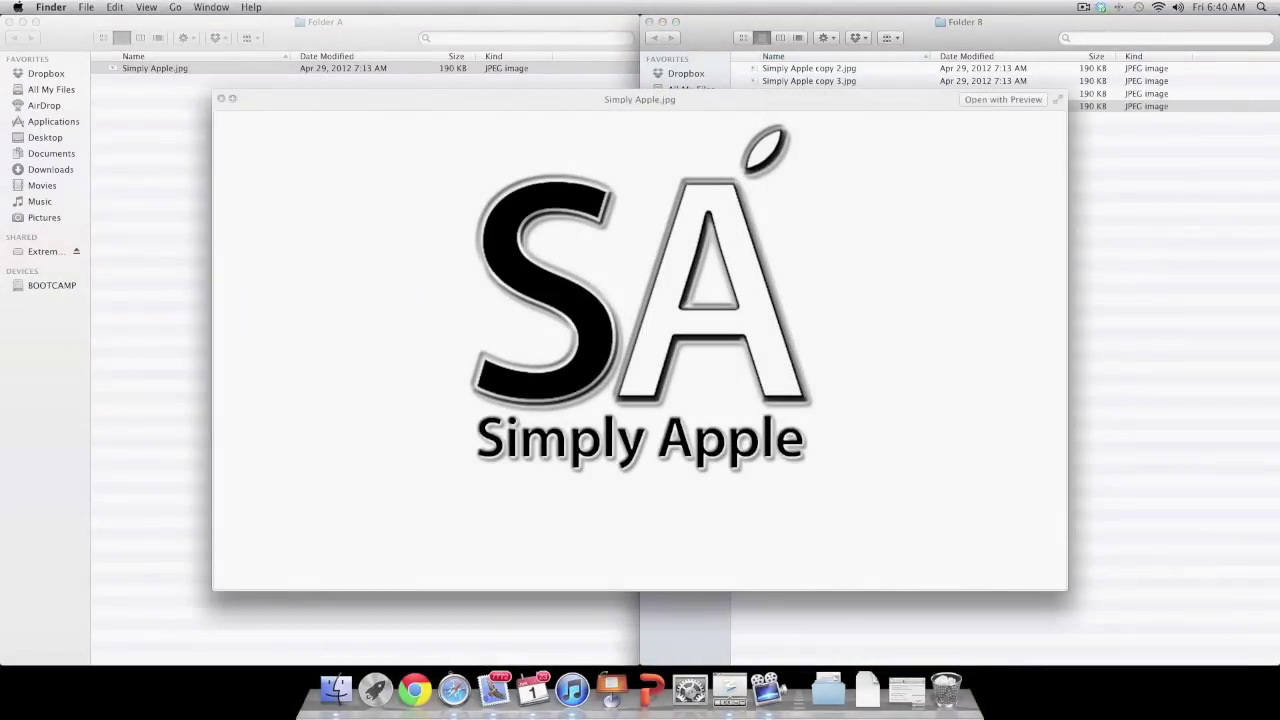